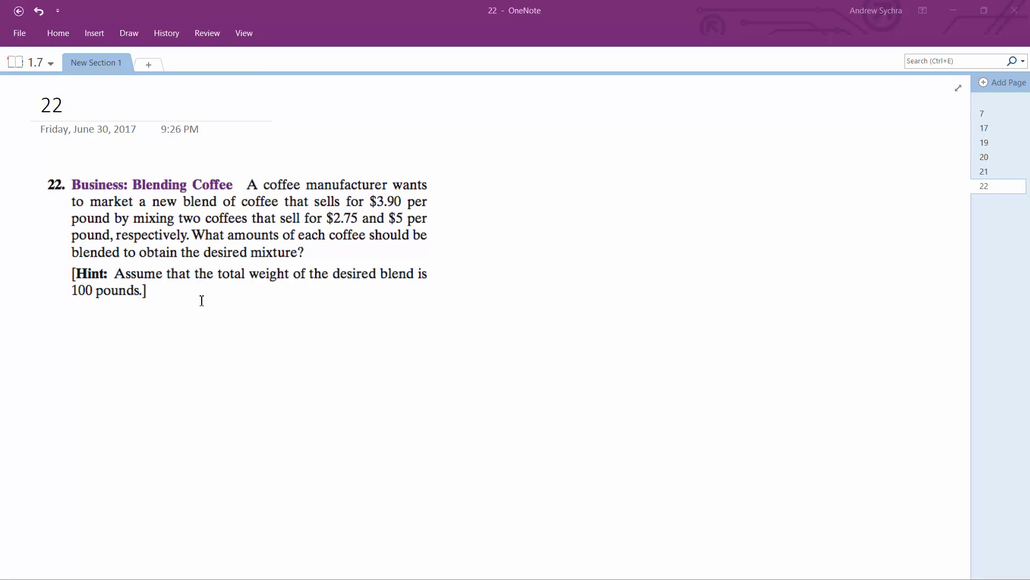
Ink a bracket around the 100-pound Hint line and write x + y = 100 below it
{"action": "left_click", "coordinate": [190, 335]}
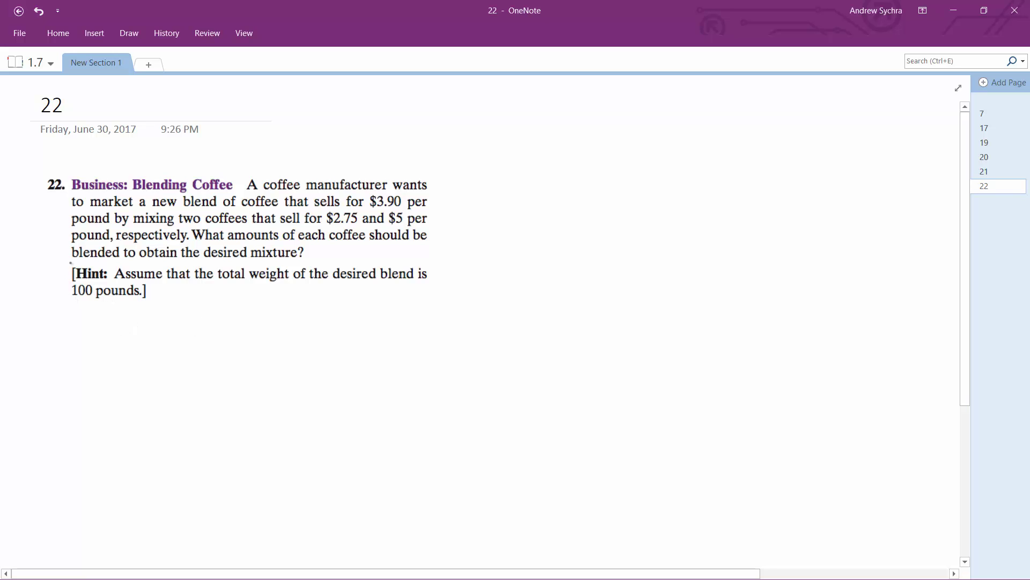
{"action": "mouse_move", "coordinate": [70, 262]}
{"action": "left_mouse_down"}
{"action": "mouse_move", "coordinate": [67, 304]}
{"action": "mouse_move", "coordinate": [146, 309]}
{"action": "mouse_move", "coordinate": [156, 281]}
{"action": "left_mouse_up"}
{"action": "mouse_move", "coordinate": [96, 328]}
{"action": "left_mouse_down"}
{"action": "mouse_move", "coordinate": [117, 354]}
{"action": "mouse_move", "coordinate": [132, 348]}
{"action": "mouse_move", "coordinate": [156, 367]}
{"action": "mouse_move", "coordinate": [206, 338]}
{"action": "mouse_move", "coordinate": [240, 341]}
{"action": "mouse_move", "coordinate": [268, 326]}
{"action": "left_mouse_up"}
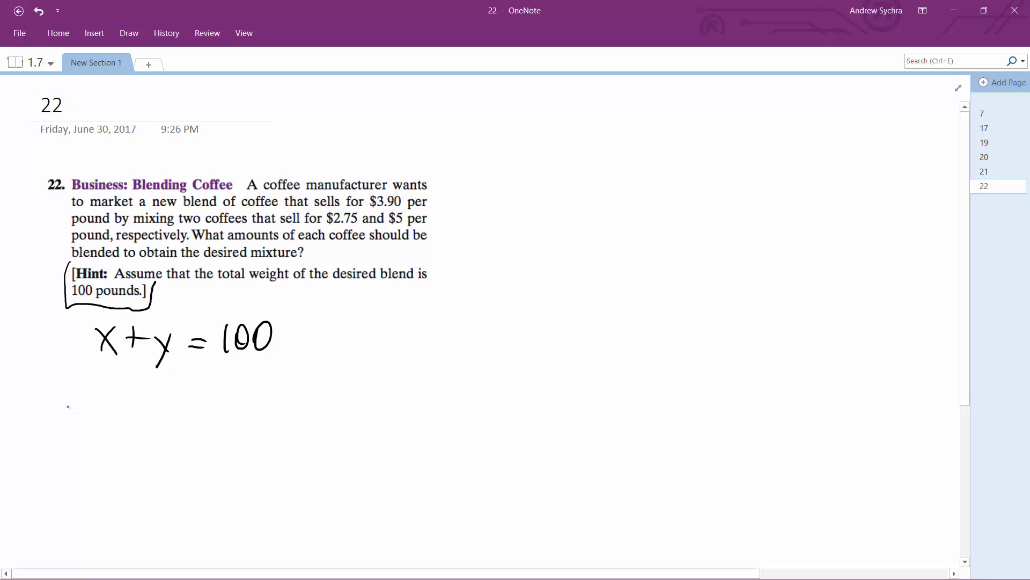
Handwrite the cost equation 2.75x + 5y = 3.90·100 under x + y = 100
{"action": "mouse_move", "coordinate": [66, 408]}
{"action": "left_mouse_down"}
{"action": "mouse_move", "coordinate": [84, 429]}
{"action": "mouse_move", "coordinate": [108, 428]}
{"action": "mouse_move", "coordinate": [129, 404]}
{"action": "mouse_move", "coordinate": [113, 430]}
{"action": "mouse_move", "coordinate": [160, 431]}
{"action": "left_mouse_up"}
{"action": "left_click", "coordinate": [92, 426]}
{"action": "left_click_drag", "start_coordinate": [144, 432], "coordinate": [160, 406]}
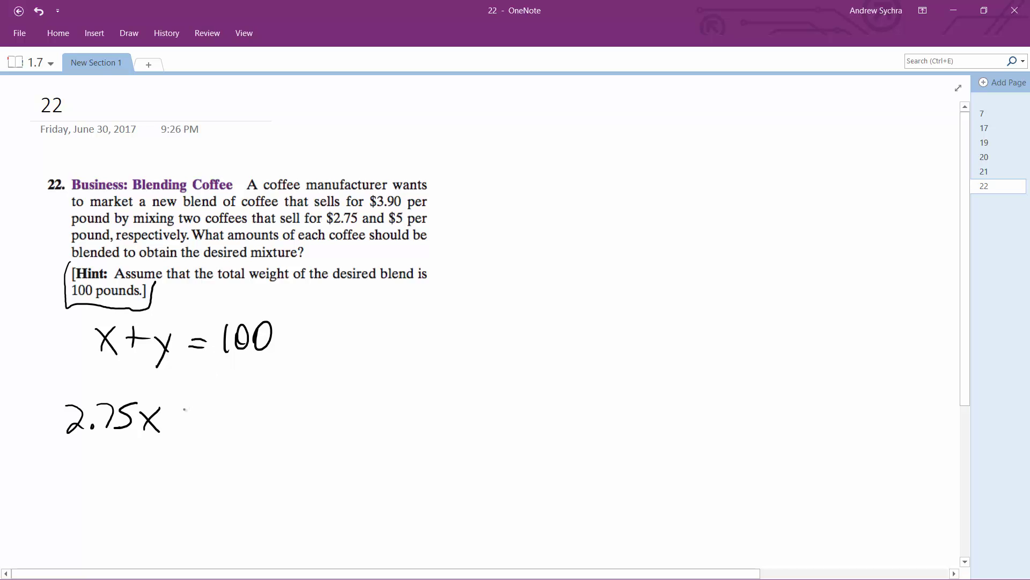
{"action": "left_click_drag", "start_coordinate": [193, 403], "coordinate": [192, 428]}
{"action": "left_click_drag", "start_coordinate": [182, 417], "coordinate": [203, 416]}
{"action": "mouse_move", "coordinate": [249, 405]}
{"action": "left_mouse_down"}
{"action": "mouse_move", "coordinate": [226, 431]}
{"action": "mouse_move", "coordinate": [257, 431]}
{"action": "left_mouse_up"}
{"action": "mouse_move", "coordinate": [265, 413]}
{"action": "left_mouse_down"}
{"action": "mouse_move", "coordinate": [244, 444]}
{"action": "mouse_move", "coordinate": [301, 415]}
{"action": "left_mouse_up"}
{"action": "left_click_drag", "start_coordinate": [282, 424], "coordinate": [300, 422]}
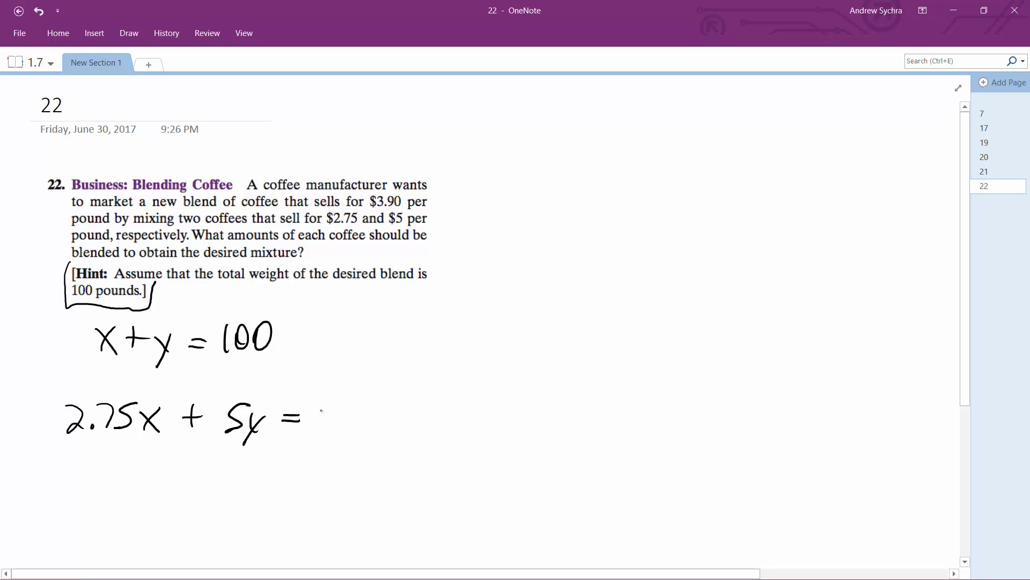
{"action": "mouse_move", "coordinate": [315, 406]}
{"action": "left_mouse_down"}
{"action": "mouse_move", "coordinate": [316, 429]}
{"action": "mouse_move", "coordinate": [359, 411]}
{"action": "mouse_move", "coordinate": [350, 428]}
{"action": "left_mouse_up"}
{"action": "left_click", "coordinate": [336, 424]}
{"action": "left_click_drag", "start_coordinate": [370, 403], "coordinate": [402, 423]}
{"action": "left_click_drag", "start_coordinate": [424, 404], "coordinate": [440, 403]}
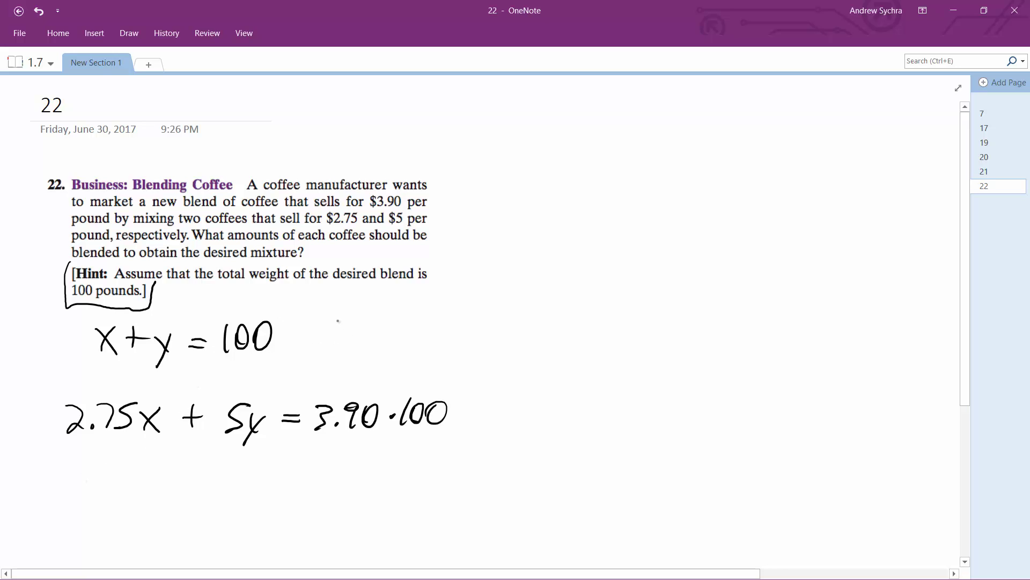
Write x = 100 − y to the right of x + y = 100
{"action": "left_click_drag", "start_coordinate": [336, 316], "coordinate": [354, 338]}
{"action": "mouse_move", "coordinate": [357, 315]}
{"action": "left_mouse_down"}
{"action": "mouse_move", "coordinate": [332, 338]}
{"action": "mouse_move", "coordinate": [386, 323]}
{"action": "mouse_move", "coordinate": [402, 338]}
{"action": "left_mouse_up"}
{"action": "left_click_drag", "start_coordinate": [422, 319], "coordinate": [461, 327]}
{"action": "mouse_move", "coordinate": [464, 328]}
{"action": "left_mouse_down"}
{"action": "mouse_move", "coordinate": [472, 336]}
{"action": "mouse_move", "coordinate": [463, 347]}
{"action": "left_mouse_up"}
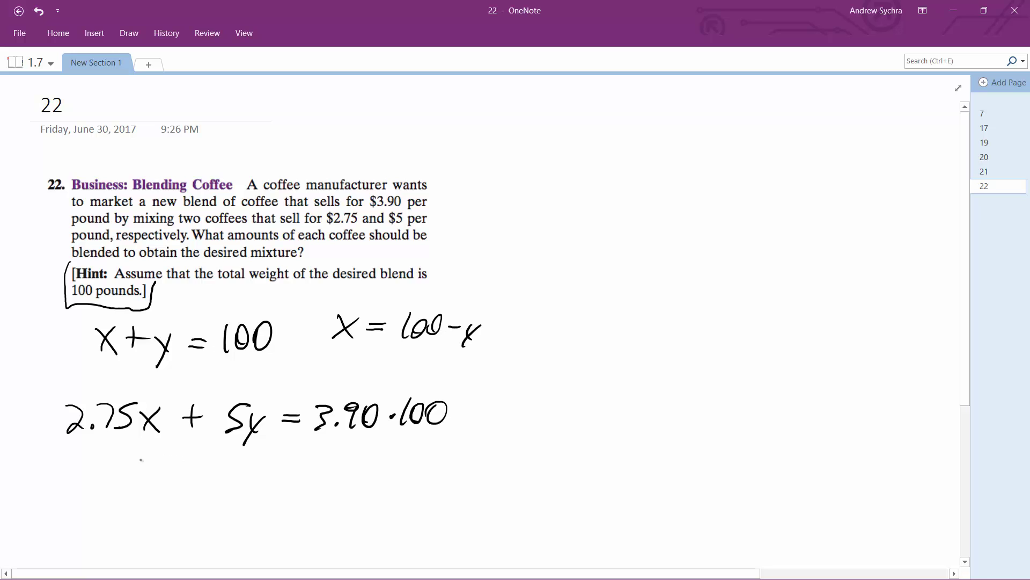
Write the substituted equation 2.75(100 − y) + 5y = 390 below the cost equation
{"action": "mouse_move", "coordinate": [73, 461]}
{"action": "left_mouse_down"}
{"action": "mouse_move", "coordinate": [93, 482]}
{"action": "mouse_move", "coordinate": [114, 486]}
{"action": "left_mouse_up"}
{"action": "left_click_drag", "start_coordinate": [142, 459], "coordinate": [125, 489]}
{"action": "mouse_move", "coordinate": [156, 454]}
{"action": "left_mouse_down"}
{"action": "mouse_move", "coordinate": [153, 491]}
{"action": "mouse_move", "coordinate": [165, 485]}
{"action": "left_mouse_up"}
{"action": "left_click_drag", "start_coordinate": [177, 459], "coordinate": [224, 474]}
{"action": "mouse_move", "coordinate": [248, 471]}
{"action": "left_mouse_down"}
{"action": "mouse_move", "coordinate": [228, 506]}
{"action": "mouse_move", "coordinate": [237, 485]}
{"action": "left_mouse_up"}
{"action": "mouse_move", "coordinate": [251, 452]}
{"action": "left_mouse_down"}
{"action": "mouse_move", "coordinate": [248, 489]}
{"action": "mouse_move", "coordinate": [280, 485]}
{"action": "left_mouse_up"}
{"action": "left_click_drag", "start_coordinate": [274, 475], "coordinate": [298, 485]}
{"action": "left_click_drag", "start_coordinate": [318, 472], "coordinate": [320, 496]}
{"action": "left_click_drag", "start_coordinate": [351, 470], "coordinate": [369, 467]}
{"action": "mouse_move", "coordinate": [352, 475]}
{"action": "left_mouse_down"}
{"action": "mouse_move", "coordinate": [411, 457]}
{"action": "mouse_move", "coordinate": [416, 473]}
{"action": "mouse_move", "coordinate": [431, 445]}
{"action": "left_mouse_up"}
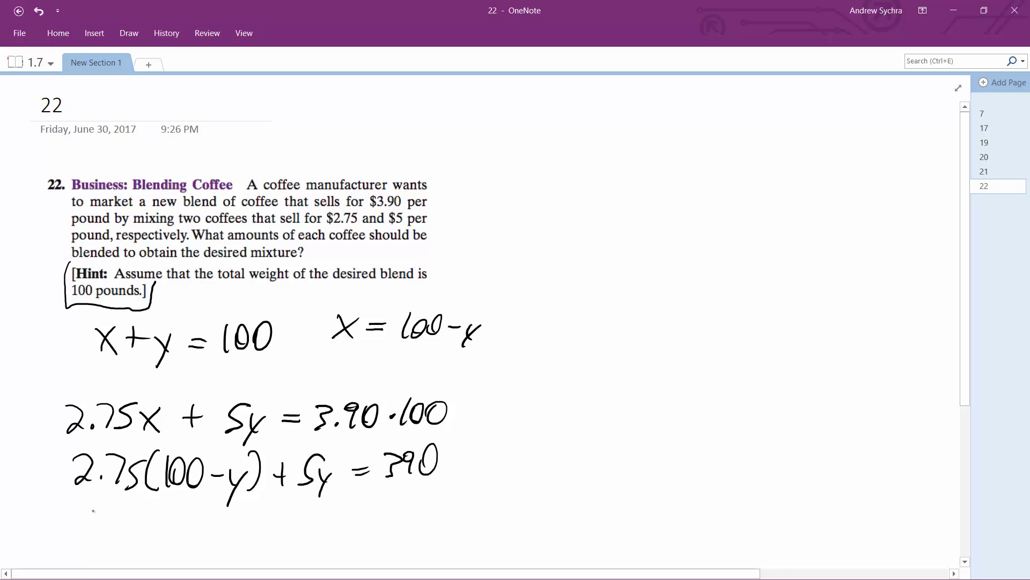
Write the expanded line 275 − 2.75y + 5y = 390 beneath it
{"action": "mouse_move", "coordinate": [74, 515]}
{"action": "left_mouse_down"}
{"action": "mouse_move", "coordinate": [77, 532]}
{"action": "mouse_move", "coordinate": [93, 531]}
{"action": "left_mouse_up"}
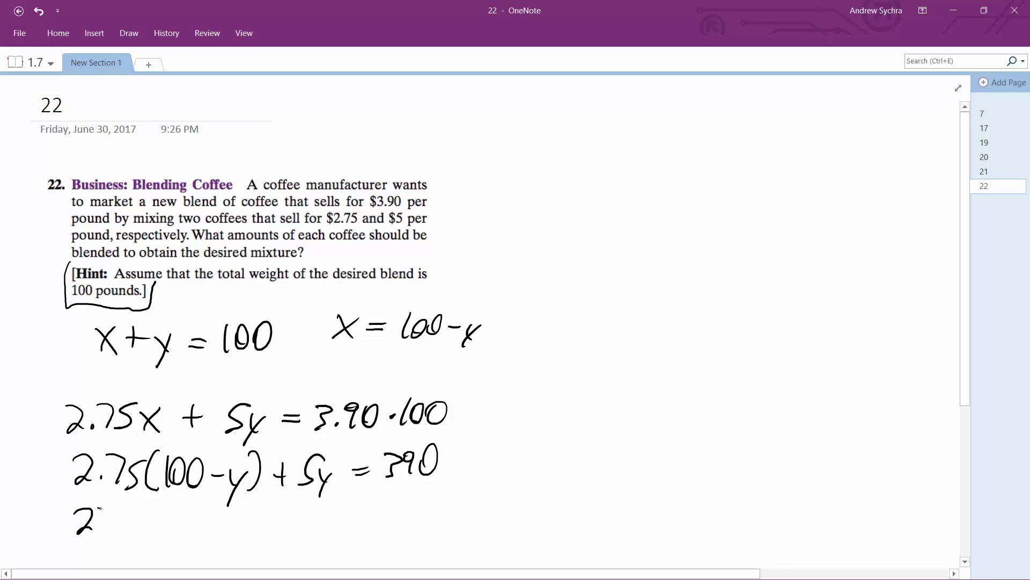
{"action": "mouse_move", "coordinate": [100, 508]}
{"action": "left_mouse_down"}
{"action": "mouse_move", "coordinate": [111, 530]}
{"action": "mouse_move", "coordinate": [211, 533]}
{"action": "left_mouse_up"}
{"action": "left_click_drag", "start_coordinate": [213, 516], "coordinate": [233, 534]}
{"action": "mouse_move", "coordinate": [245, 524]}
{"action": "left_mouse_down"}
{"action": "mouse_move", "coordinate": [248, 546]}
{"action": "mouse_move", "coordinate": [257, 529]}
{"action": "left_mouse_up"}
{"action": "mouse_move", "coordinate": [286, 516]}
{"action": "left_mouse_down"}
{"action": "mouse_move", "coordinate": [286, 533]}
{"action": "mouse_move", "coordinate": [291, 525]}
{"action": "left_mouse_up"}
{"action": "mouse_move", "coordinate": [317, 512]}
{"action": "left_mouse_down"}
{"action": "mouse_move", "coordinate": [302, 531]}
{"action": "mouse_move", "coordinate": [319, 541]}
{"action": "left_mouse_up"}
{"action": "left_click_drag", "start_coordinate": [339, 519], "coordinate": [349, 520]}
{"action": "mouse_move", "coordinate": [357, 510]}
{"action": "left_mouse_down"}
{"action": "mouse_move", "coordinate": [382, 514]}
{"action": "mouse_move", "coordinate": [379, 524]}
{"action": "mouse_move", "coordinate": [399, 512]}
{"action": "left_mouse_up"}
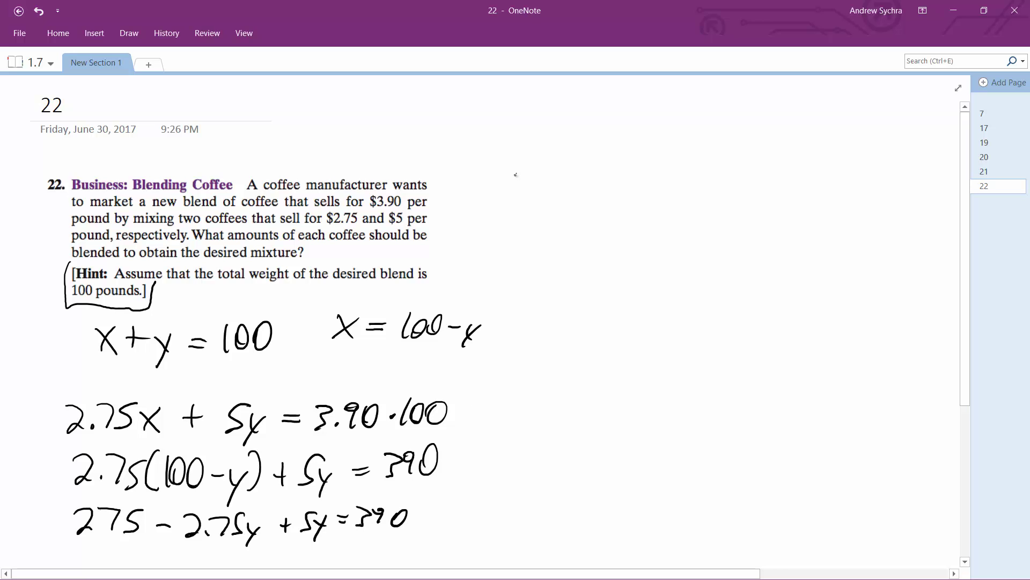
Begin 2.25y = in the space right of the problem
{"action": "left_click_drag", "start_coordinate": [514, 177], "coordinate": [539, 199]}
{"action": "left_click_drag", "start_coordinate": [549, 178], "coordinate": [573, 199]}
{"action": "mouse_move", "coordinate": [580, 176]}
{"action": "left_mouse_down"}
{"action": "mouse_move", "coordinate": [596, 175]}
{"action": "mouse_move", "coordinate": [591, 213]}
{"action": "left_mouse_up"}
{"action": "mouse_move", "coordinate": [595, 185]}
{"action": "left_mouse_down"}
{"action": "mouse_move", "coordinate": [603, 198]}
{"action": "mouse_move", "coordinate": [648, 183]}
{"action": "left_mouse_up"}
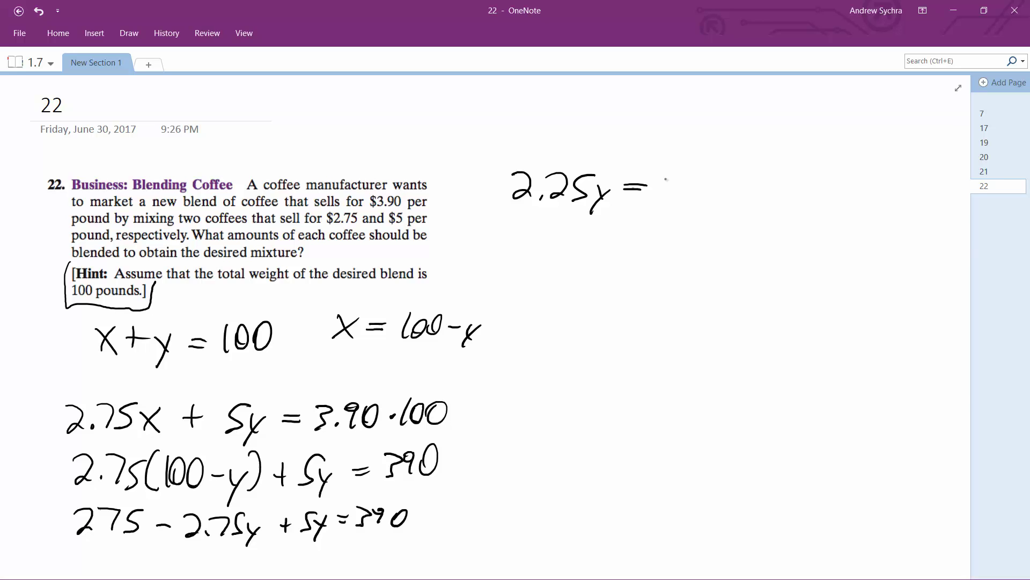
Complete 2.25y = 115 and divide both sides by 2.25
{"action": "mouse_move", "coordinate": [666, 171]}
{"action": "left_mouse_down"}
{"action": "mouse_move", "coordinate": [660, 202]}
{"action": "mouse_move", "coordinate": [673, 201]}
{"action": "left_mouse_up"}
{"action": "mouse_move", "coordinate": [708, 172]}
{"action": "left_mouse_down"}
{"action": "mouse_move", "coordinate": [689, 179]}
{"action": "mouse_move", "coordinate": [686, 198]}
{"action": "left_mouse_up"}
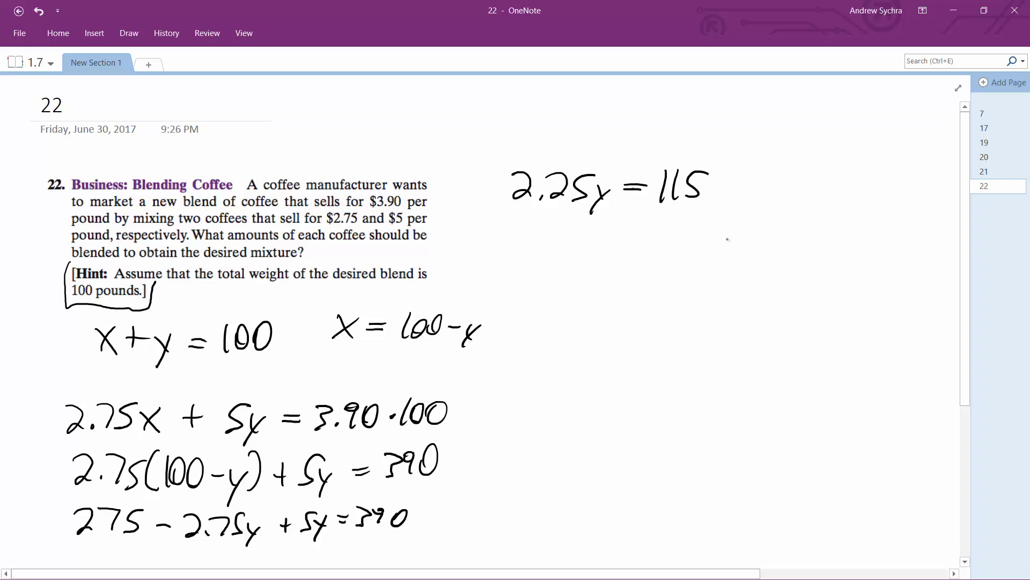
{"action": "mouse_move", "coordinate": [509, 205]}
{"action": "left_mouse_down"}
{"action": "mouse_move", "coordinate": [608, 200]}
{"action": "mouse_move", "coordinate": [536, 228]}
{"action": "mouse_move", "coordinate": [573, 230]}
{"action": "left_mouse_up"}
{"action": "left_click", "coordinate": [545, 233]}
{"action": "left_click_drag", "start_coordinate": [652, 207], "coordinate": [726, 207]}
{"action": "left_click_drag", "start_coordinate": [646, 220], "coordinate": [697, 233]}
{"action": "left_click", "coordinate": [667, 234]}
Write the result y = 51.11 below the division
{"action": "left_click_drag", "start_coordinate": [587, 262], "coordinate": [592, 275]}
{"action": "left_click_drag", "start_coordinate": [604, 263], "coordinate": [577, 296]}
{"action": "left_click_drag", "start_coordinate": [615, 269], "coordinate": [627, 269]}
{"action": "left_click_drag", "start_coordinate": [617, 263], "coordinate": [635, 262]}
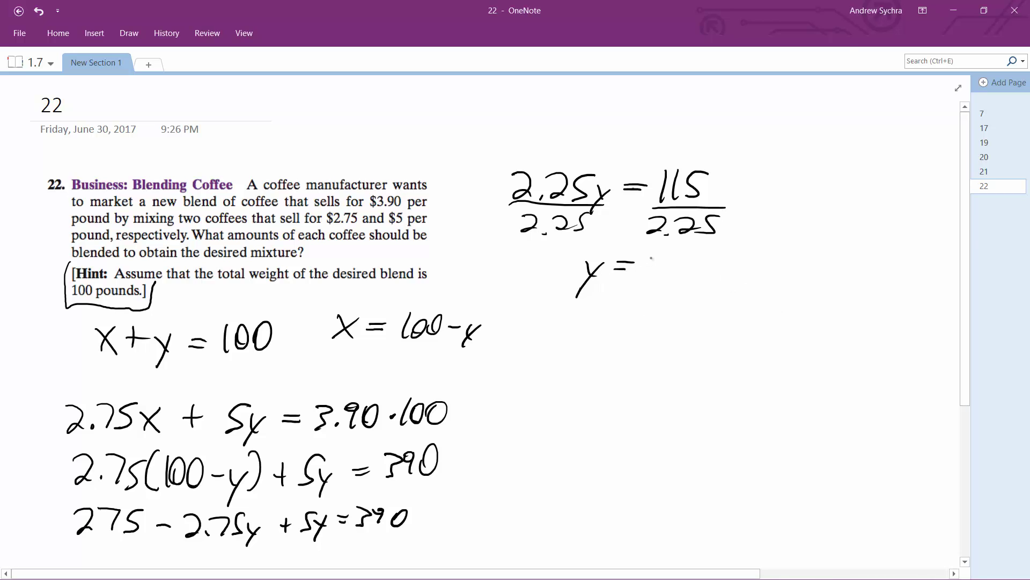
{"action": "mouse_move", "coordinate": [665, 254]}
{"action": "left_mouse_down"}
{"action": "mouse_move", "coordinate": [643, 280]}
{"action": "mouse_move", "coordinate": [714, 282]}
{"action": "left_mouse_up"}
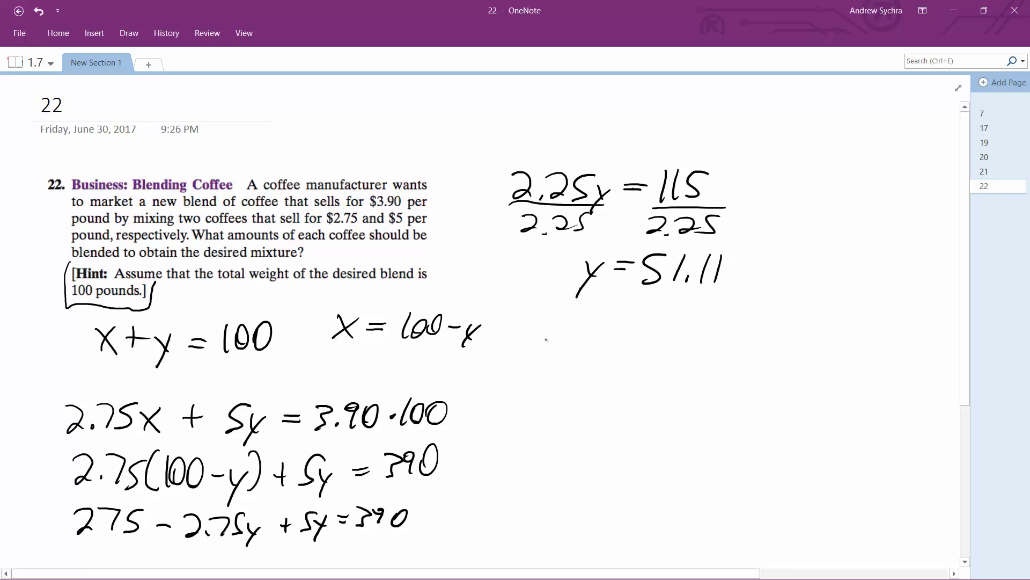
Start writing x + 51.11 = 100 underneath
{"action": "mouse_move", "coordinate": [531, 326]}
{"action": "left_mouse_down"}
{"action": "mouse_move", "coordinate": [547, 351]}
{"action": "mouse_move", "coordinate": [531, 350]}
{"action": "left_mouse_up"}
{"action": "left_click_drag", "start_coordinate": [563, 329], "coordinate": [562, 348]}
{"action": "left_click_drag", "start_coordinate": [556, 340], "coordinate": [580, 348]}
{"action": "mouse_move", "coordinate": [612, 329]}
{"action": "left_mouse_down"}
{"action": "mouse_move", "coordinate": [602, 345]}
{"action": "mouse_move", "coordinate": [623, 346]}
{"action": "left_mouse_up"}
{"action": "mouse_move", "coordinate": [644, 327]}
{"action": "left_mouse_down"}
{"action": "mouse_move", "coordinate": [636, 345]}
{"action": "mouse_move", "coordinate": [681, 334]}
{"action": "left_mouse_up"}
Finish x + 51.11 = 100 and write x = 48.88 below it
{"action": "left_click_drag", "start_coordinate": [672, 341], "coordinate": [681, 339]}
{"action": "mouse_move", "coordinate": [692, 328]}
{"action": "left_mouse_down"}
{"action": "mouse_move", "coordinate": [687, 347]}
{"action": "mouse_move", "coordinate": [704, 329]}
{"action": "left_mouse_up"}
{"action": "left_click_drag", "start_coordinate": [724, 325], "coordinate": [726, 341]}
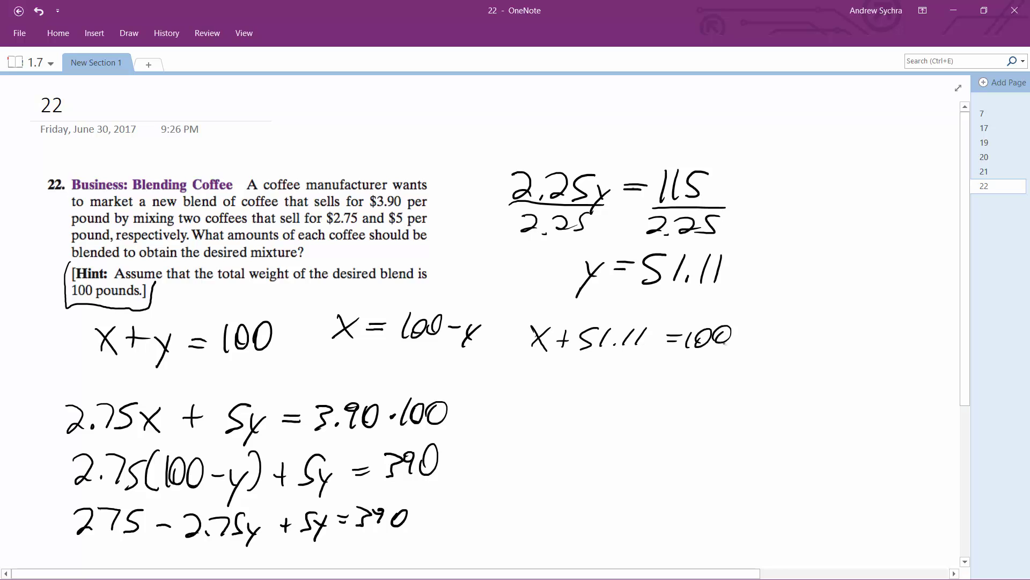
{"action": "left_click_drag", "start_coordinate": [526, 382], "coordinate": [548, 400]}
{"action": "left_click_drag", "start_coordinate": [548, 382], "coordinate": [526, 401]}
{"action": "left_click_drag", "start_coordinate": [560, 393], "coordinate": [586, 381]}
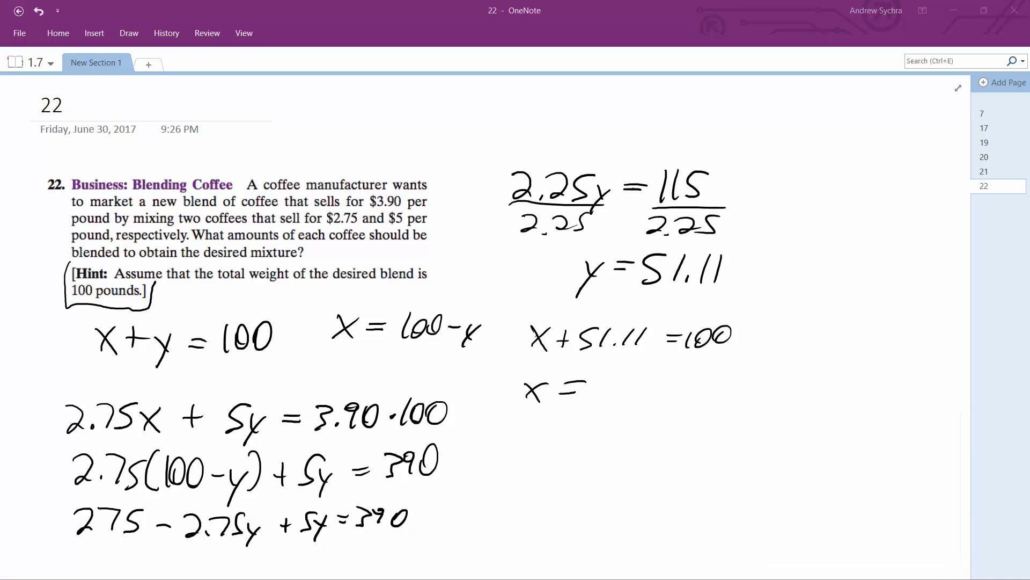
{"action": "left_click", "coordinate": [611, 383]}
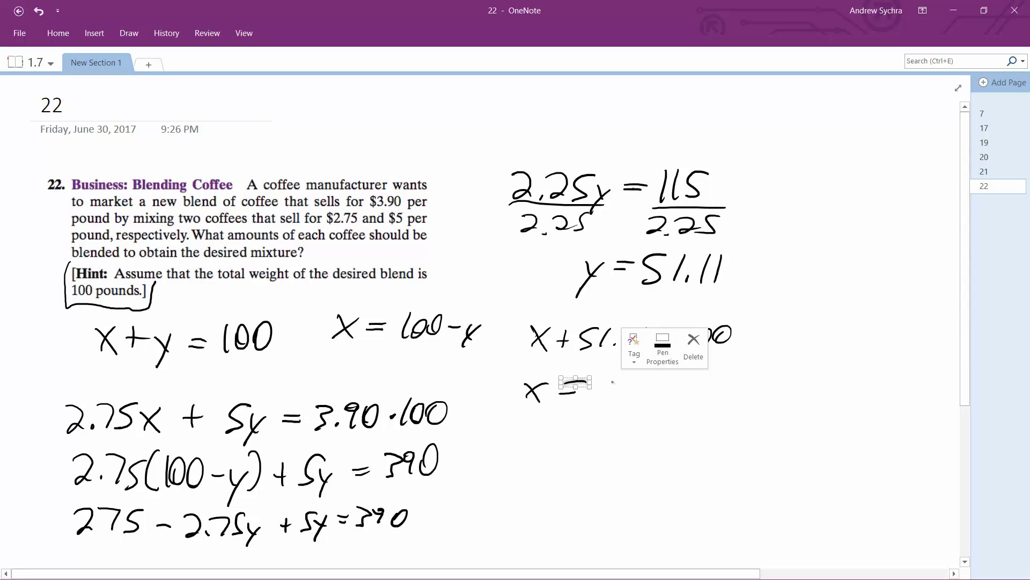
{"action": "mouse_move", "coordinate": [615, 377]}
{"action": "left_mouse_down"}
{"action": "mouse_move", "coordinate": [610, 405]}
{"action": "mouse_move", "coordinate": [613, 394]}
{"action": "left_mouse_up"}
{"action": "mouse_move", "coordinate": [629, 380]}
{"action": "left_mouse_down"}
{"action": "mouse_move", "coordinate": [623, 403]}
{"action": "mouse_move", "coordinate": [629, 377]}
{"action": "mouse_move", "coordinate": [668, 375]}
{"action": "left_mouse_up"}
{"action": "left_click", "coordinate": [636, 400]}
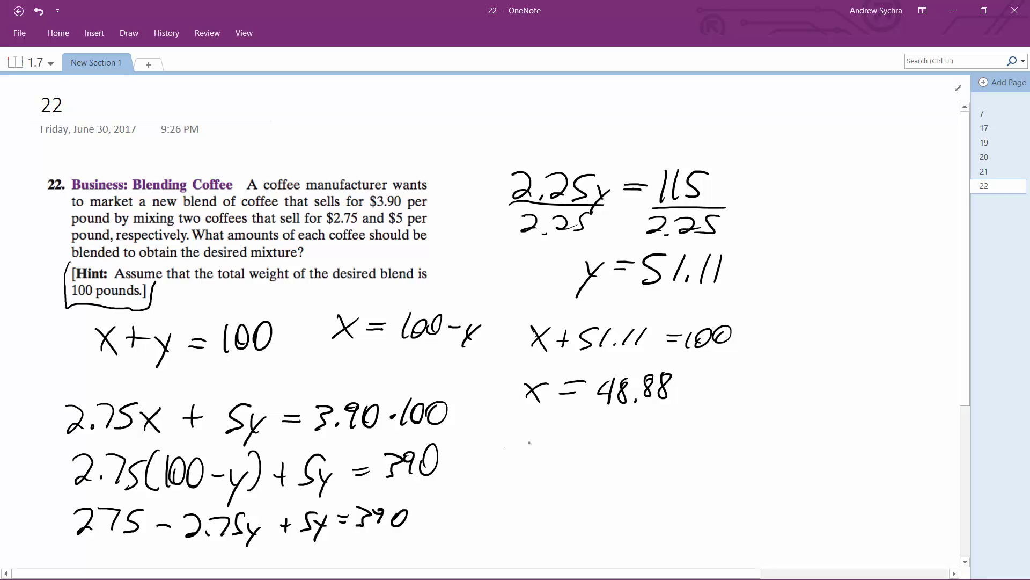
Begin the answer line with 51.11 below x = 48.88
{"action": "left_click_drag", "start_coordinate": [530, 443], "coordinate": [510, 464]}
{"action": "mouse_move", "coordinate": [537, 441]}
{"action": "left_mouse_down"}
{"action": "mouse_move", "coordinate": [532, 465]}
{"action": "mouse_move", "coordinate": [555, 465]}
{"action": "left_mouse_up"}
{"action": "mouse_move", "coordinate": [569, 441]}
{"action": "left_mouse_down"}
{"action": "mouse_move", "coordinate": [566, 465]}
{"action": "mouse_move", "coordinate": [580, 476]}
{"action": "mouse_move", "coordinate": [589, 463]}
{"action": "left_mouse_up"}
Complete the first answer line as 51.11 pds of $5 coffee, undoing a stray word
{"action": "mouse_move", "coordinate": [603, 455]}
{"action": "left_mouse_down"}
{"action": "mouse_move", "coordinate": [606, 443]}
{"action": "mouse_move", "coordinate": [604, 464]}
{"action": "left_mouse_up"}
{"action": "left_click_drag", "start_coordinate": [634, 452], "coordinate": [634, 453]}
{"action": "mouse_move", "coordinate": [654, 437]}
{"action": "left_mouse_down"}
{"action": "mouse_move", "coordinate": [640, 462]}
{"action": "mouse_move", "coordinate": [656, 449]}
{"action": "left_mouse_up"}
{"action": "mouse_move", "coordinate": [681, 436]}
{"action": "left_mouse_down"}
{"action": "mouse_move", "coordinate": [665, 454]}
{"action": "mouse_move", "coordinate": [679, 458]}
{"action": "left_mouse_up"}
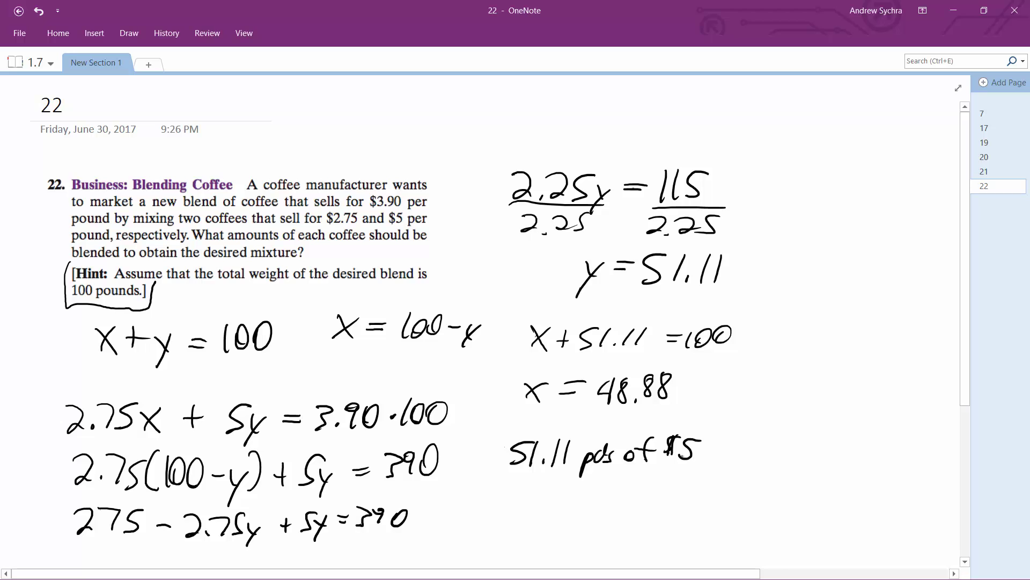
{"action": "mouse_move", "coordinate": [732, 433]}
{"action": "left_mouse_down"}
{"action": "mouse_move", "coordinate": [725, 457]}
{"action": "mouse_move", "coordinate": [734, 450]}
{"action": "left_mouse_up"}
{"action": "left_click_drag", "start_coordinate": [743, 446], "coordinate": [747, 452]}
{"action": "key", "text": "ctrl+z"}
{"action": "key", "text": "ctrl+z"}
{"action": "key", "text": "ctrl+z"}
{"action": "mouse_move", "coordinate": [724, 447]}
{"action": "left_mouse_down"}
{"action": "mouse_move", "coordinate": [722, 457]}
{"action": "mouse_move", "coordinate": [729, 448]}
{"action": "left_mouse_up"}
{"action": "mouse_move", "coordinate": [747, 434]}
{"action": "left_mouse_down"}
{"action": "mouse_move", "coordinate": [735, 457]}
{"action": "mouse_move", "coordinate": [747, 455]}
{"action": "left_mouse_up"}
{"action": "left_click_drag", "start_coordinate": [744, 446], "coordinate": [783, 453]}
Write the second answer line: 48.88 pds of $2.75 coffee
{"action": "left_click_drag", "start_coordinate": [515, 491], "coordinate": [527, 498]}
{"action": "mouse_move", "coordinate": [520, 490]}
{"action": "left_mouse_down"}
{"action": "mouse_move", "coordinate": [518, 516]}
{"action": "mouse_move", "coordinate": [536, 489]}
{"action": "mouse_move", "coordinate": [546, 508]}
{"action": "left_mouse_up"}
{"action": "left_click_drag", "start_coordinate": [559, 487], "coordinate": [594, 504]}
{"action": "mouse_move", "coordinate": [606, 495]}
{"action": "left_mouse_down"}
{"action": "mouse_move", "coordinate": [596, 505]}
{"action": "mouse_move", "coordinate": [625, 496]}
{"action": "mouse_move", "coordinate": [639, 504]}
{"action": "left_mouse_up"}
{"action": "left_click_drag", "start_coordinate": [631, 493], "coordinate": [646, 490]}
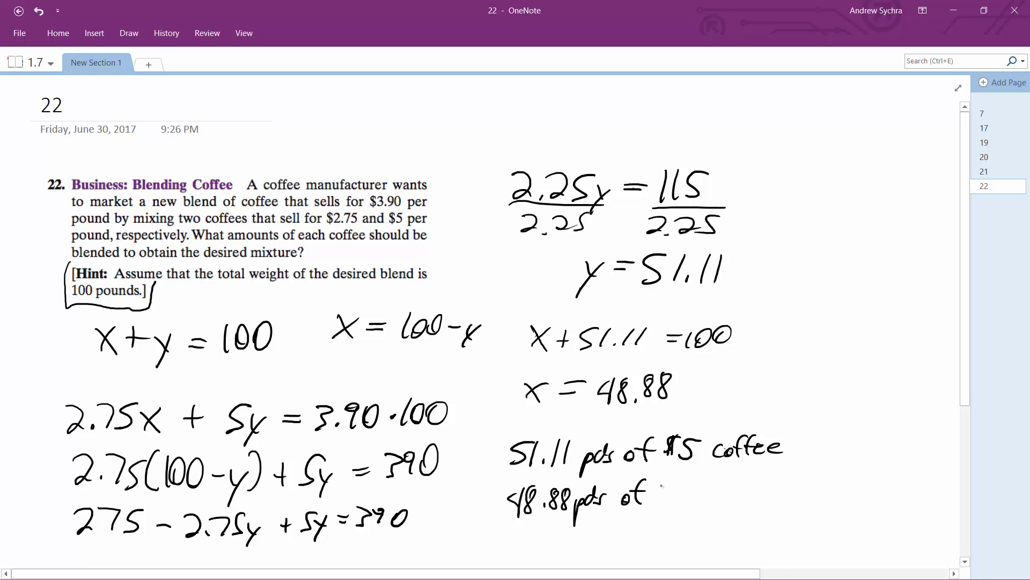
{"action": "left_click_drag", "start_coordinate": [673, 474], "coordinate": [663, 496]}
{"action": "mouse_move", "coordinate": [679, 479]}
{"action": "left_mouse_down"}
{"action": "mouse_move", "coordinate": [693, 498]}
{"action": "mouse_move", "coordinate": [704, 495]}
{"action": "left_mouse_up"}
{"action": "left_click", "coordinate": [697, 498]}
{"action": "left_click_drag", "start_coordinate": [731, 474], "coordinate": [719, 495]}
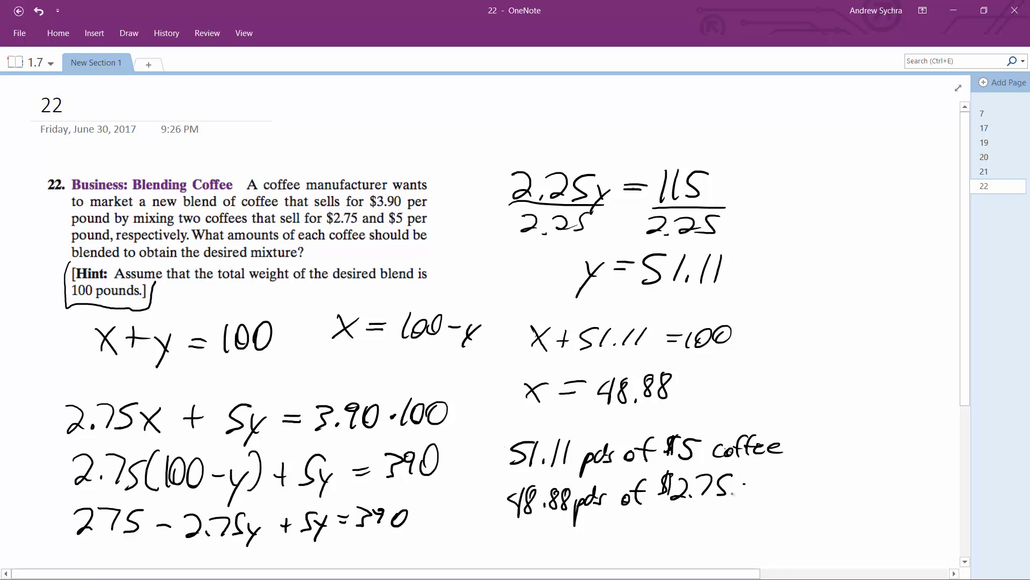
{"action": "mouse_move", "coordinate": [746, 486]}
{"action": "left_mouse_down"}
{"action": "mouse_move", "coordinate": [781, 471]}
{"action": "mouse_move", "coordinate": [791, 480]}
{"action": "left_mouse_up"}
Add the summary sentence "you'll get 100 pds of 3.90" below the answers
{"action": "mouse_move", "coordinate": [624, 536]}
{"action": "left_mouse_down"}
{"action": "mouse_move", "coordinate": [621, 552]}
{"action": "mouse_move", "coordinate": [659, 535]}
{"action": "left_mouse_up"}
{"action": "left_click_drag", "start_coordinate": [663, 524], "coordinate": [668, 535]}
{"action": "mouse_move", "coordinate": [682, 529]}
{"action": "left_mouse_down"}
{"action": "mouse_move", "coordinate": [680, 550]}
{"action": "mouse_move", "coordinate": [701, 536]}
{"action": "left_mouse_up"}
{"action": "left_click_drag", "start_coordinate": [695, 523], "coordinate": [739, 524]}
{"action": "mouse_move", "coordinate": [744, 522]}
{"action": "left_mouse_down"}
{"action": "mouse_move", "coordinate": [750, 539]}
{"action": "mouse_move", "coordinate": [767, 509]}
{"action": "left_mouse_up"}
{"action": "left_click_drag", "start_coordinate": [771, 519], "coordinate": [795, 524]}
{"action": "mouse_move", "coordinate": [797, 523]}
{"action": "left_mouse_down"}
{"action": "mouse_move", "coordinate": [806, 505]}
{"action": "mouse_move", "coordinate": [818, 515]}
{"action": "left_mouse_up"}
{"action": "mouse_move", "coordinate": [821, 511]}
{"action": "left_mouse_down"}
{"action": "mouse_move", "coordinate": [830, 518]}
{"action": "mouse_move", "coordinate": [819, 527]}
{"action": "left_mouse_up"}
{"action": "mouse_move", "coordinate": [842, 510]}
{"action": "left_mouse_down"}
{"action": "mouse_move", "coordinate": [833, 514]}
{"action": "mouse_move", "coordinate": [842, 527]}
{"action": "mouse_move", "coordinate": [849, 510]}
{"action": "left_mouse_up"}
{"action": "left_click", "coordinate": [833, 525]}
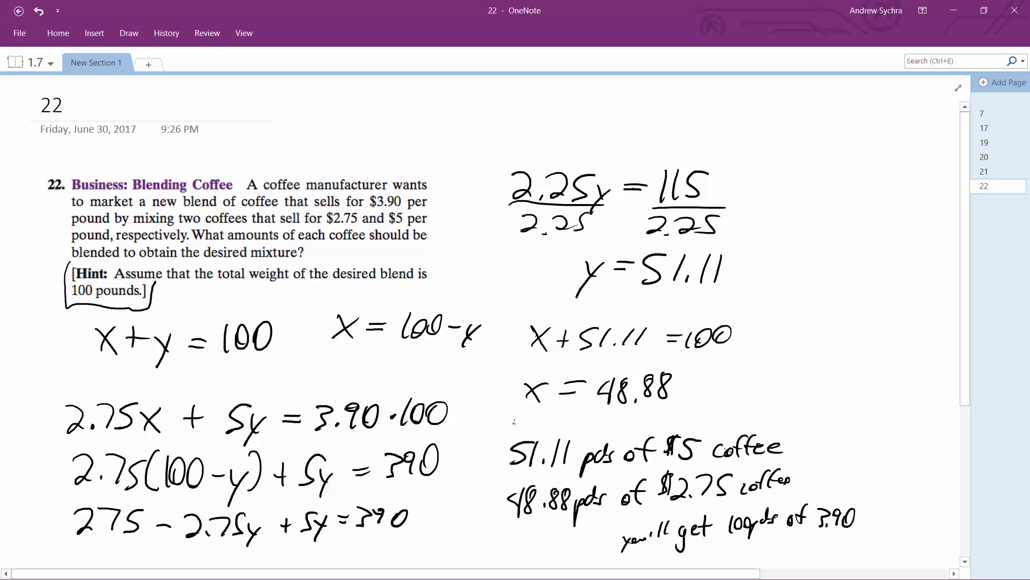